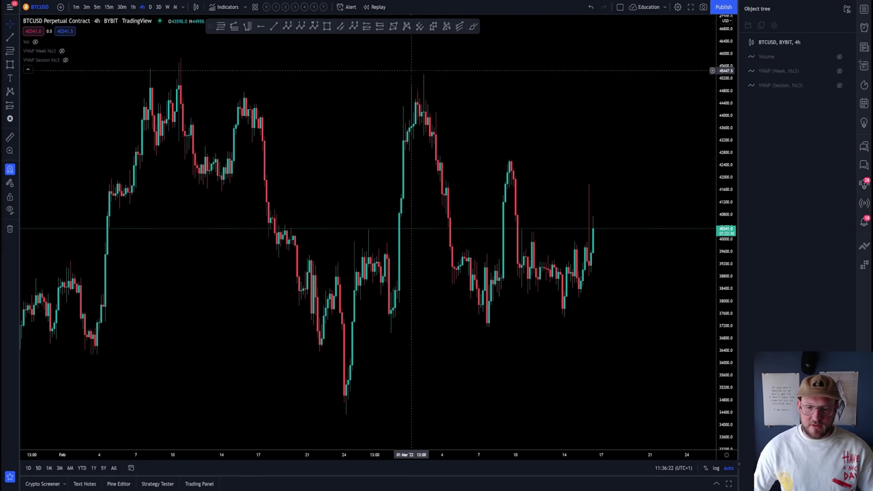
# - Sketch trial brush strokes along the rally and drops, then undo and delete them all
pyautogui.hscroll(3, 307, 102)
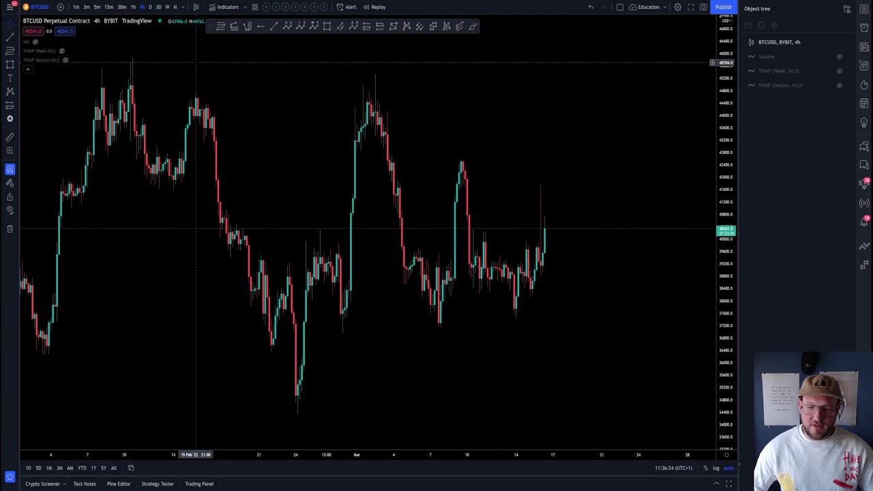
pyautogui.click(473, 26)
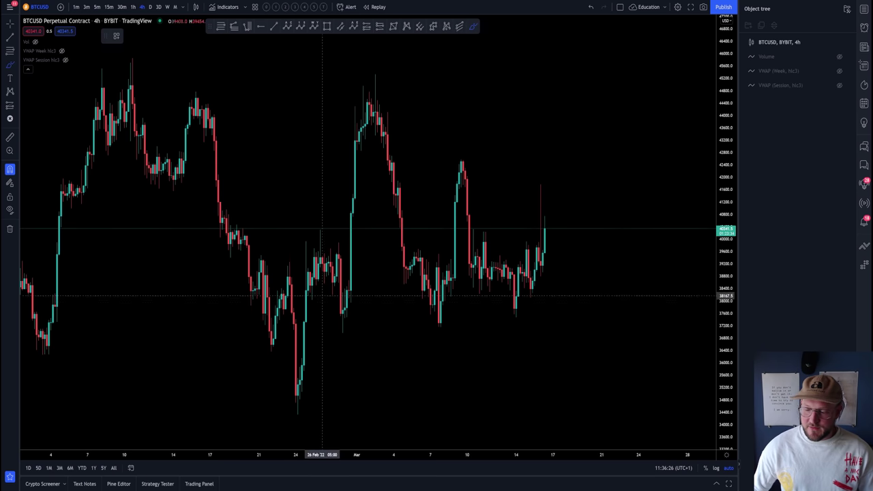
pyautogui.moveTo(299, 394)
pyautogui.mouseDown()
pyautogui.moveTo(366, 96)
pyautogui.moveTo(425, 293)
pyautogui.moveTo(468, 150)
pyautogui.mouseUp()
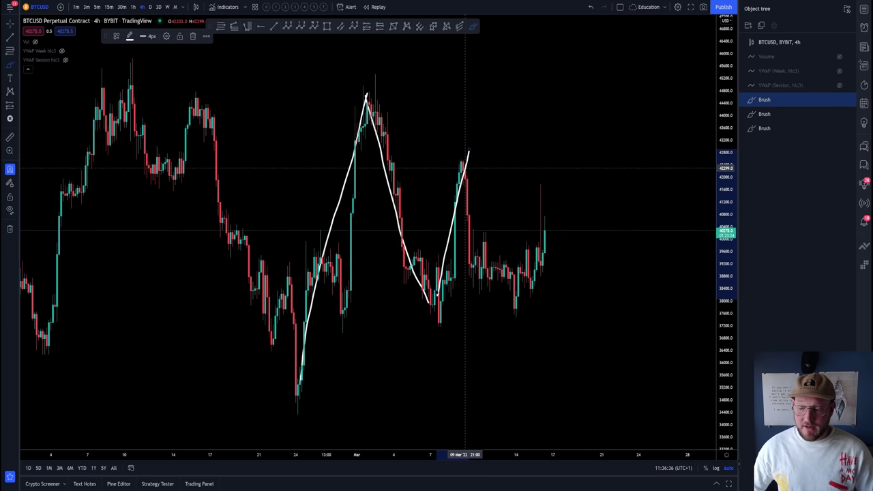
pyautogui.moveTo(466, 167); pyautogui.dragTo(479, 261)
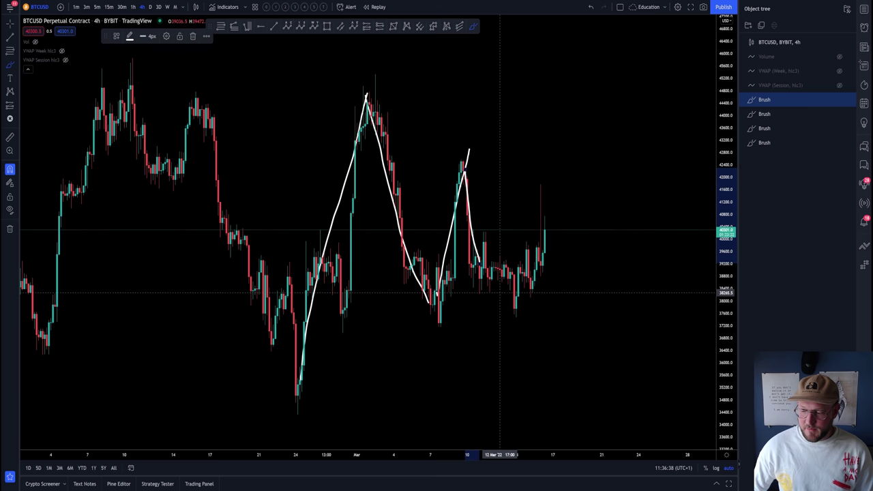
pyautogui.moveTo(541, 232); pyautogui.dragTo(540, 191)
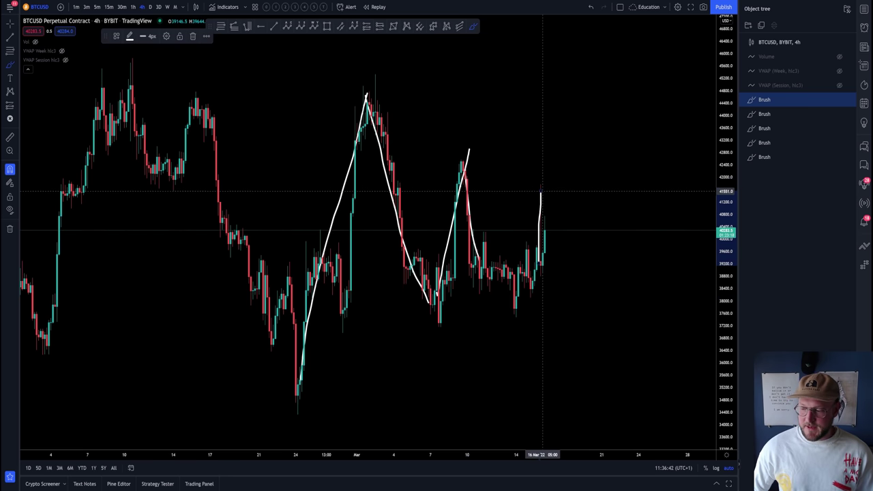
pyautogui.moveTo(541, 193); pyautogui.dragTo(548, 276)
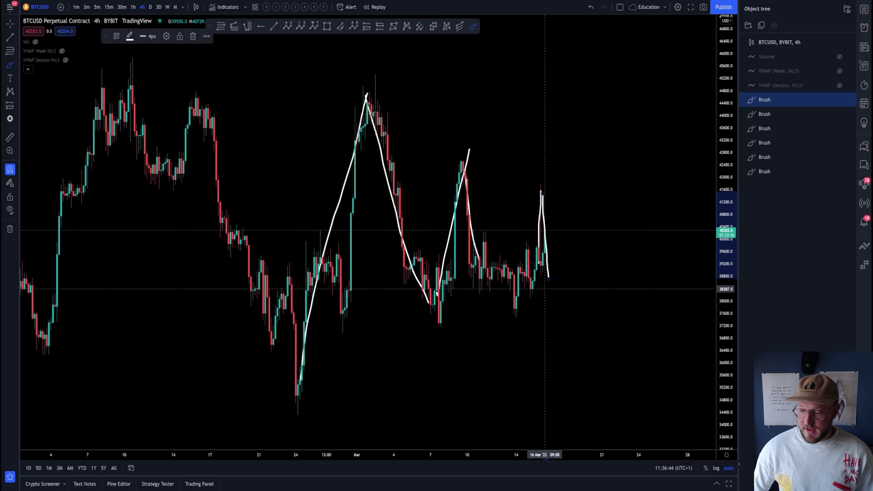
pyautogui.hotkey('ctrl', 'z')
pyautogui.hotkey('ctrl', 'z')
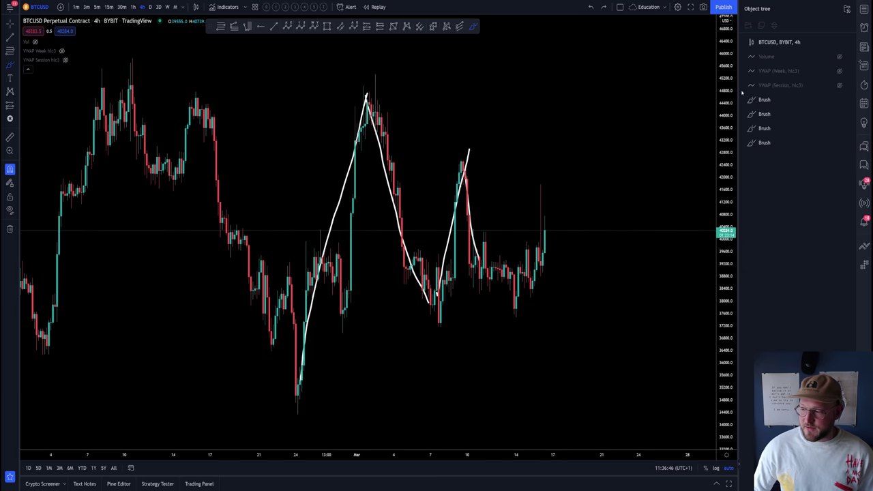
pyautogui.keyDown('shift'); pyautogui.click(778, 143); pyautogui.keyUp('shift')
pyautogui.press('Delete')
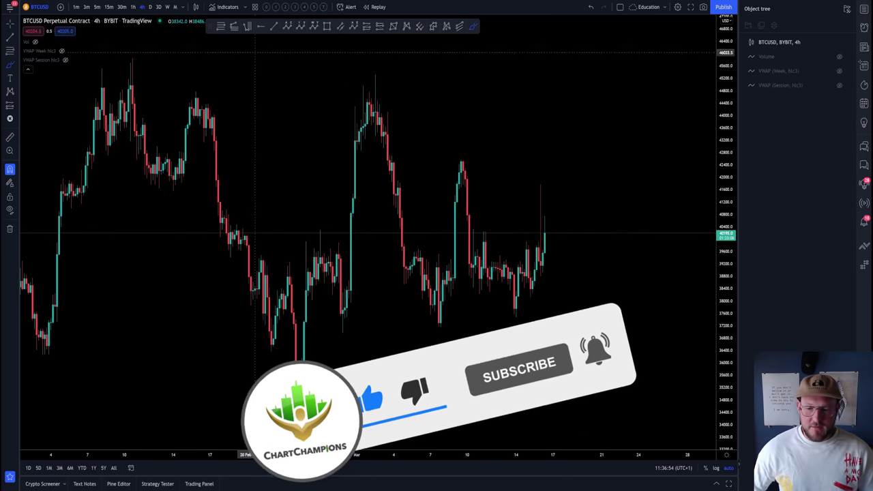
# - On the daily chart, box the BTCUSD price range since January with a rectangle
pyautogui.click(150, 7)
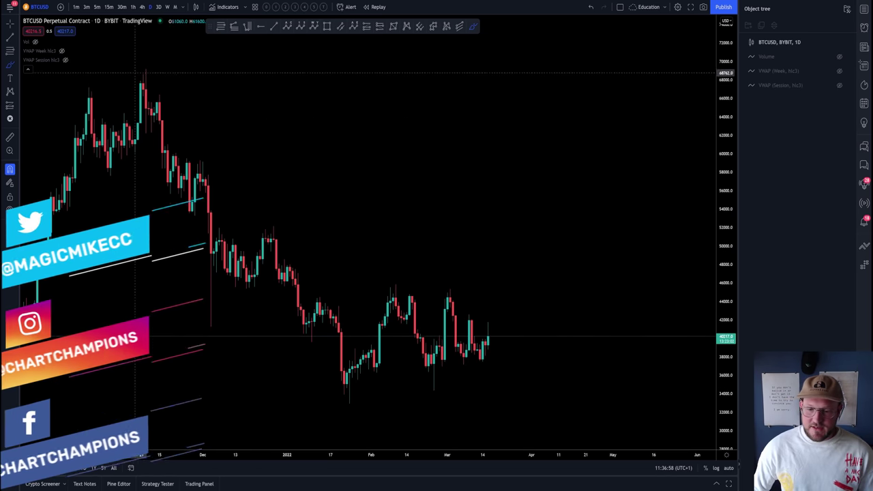
pyautogui.moveTo(483, 191); pyautogui.dragTo(447, 110)
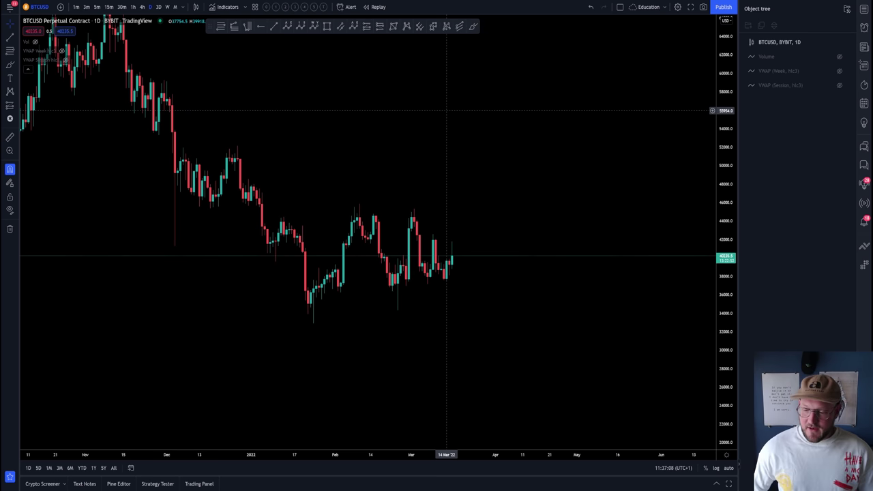
pyautogui.hotkey('alt', 'shift', 'r')
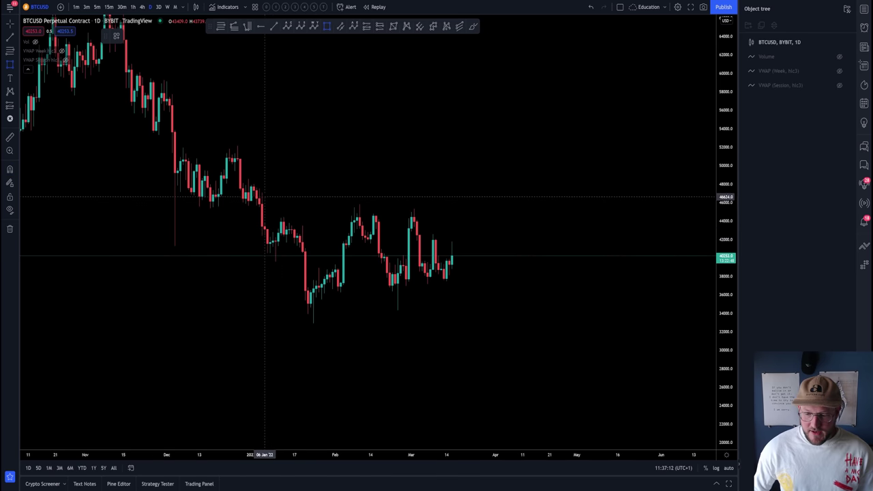
pyautogui.moveTo(264, 197); pyautogui.dragTo(495, 327)
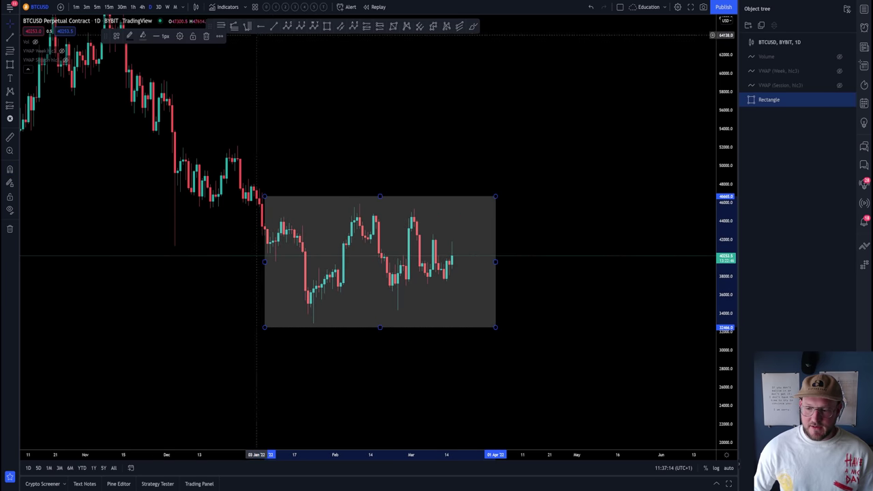
pyautogui.click(259, 256)
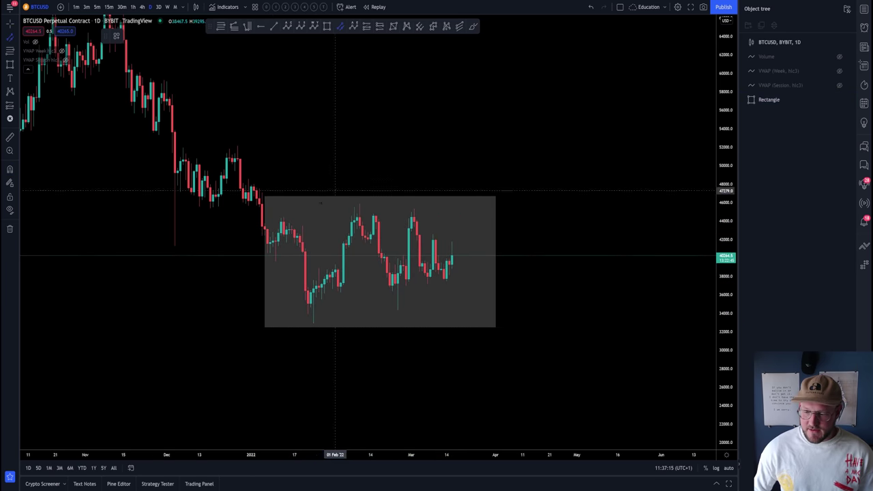
# - Back on 4h with Magnet on, draw a parallel channel over the range, starting in late January
pyautogui.click(142, 7)
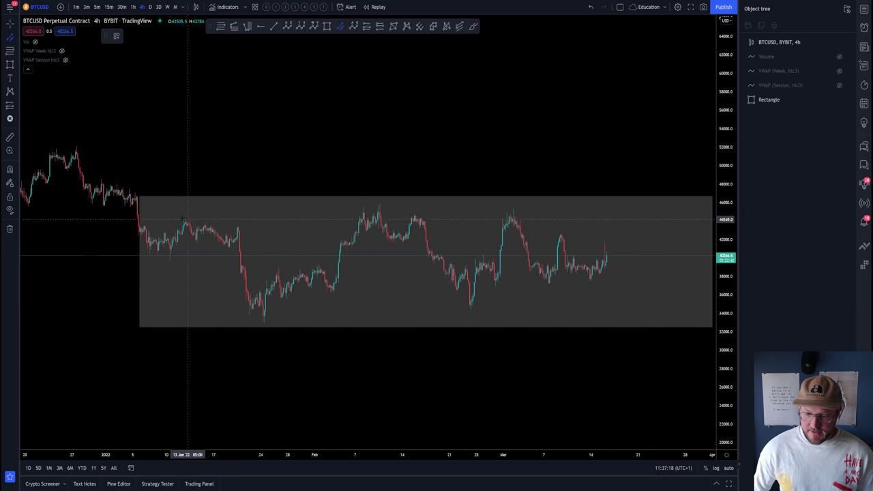
pyautogui.click(9, 170)
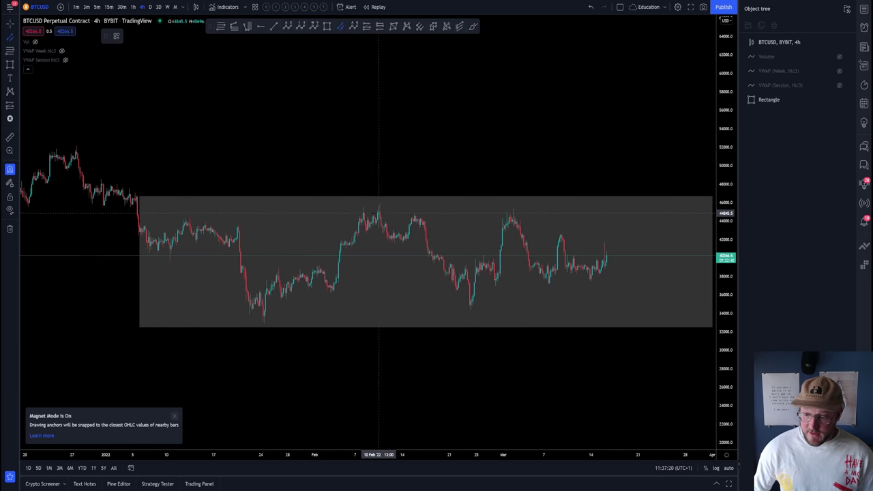
pyautogui.click(365, 213)
pyautogui.click(472, 213)
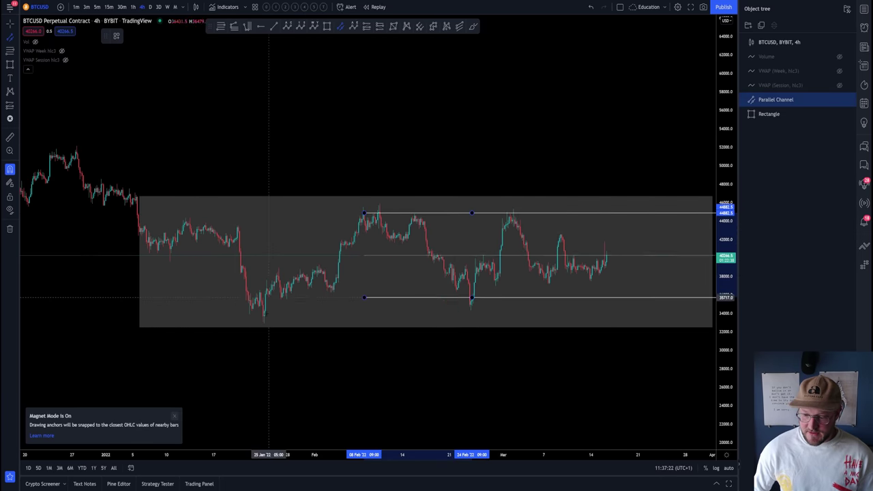
pyautogui.click(266, 317)
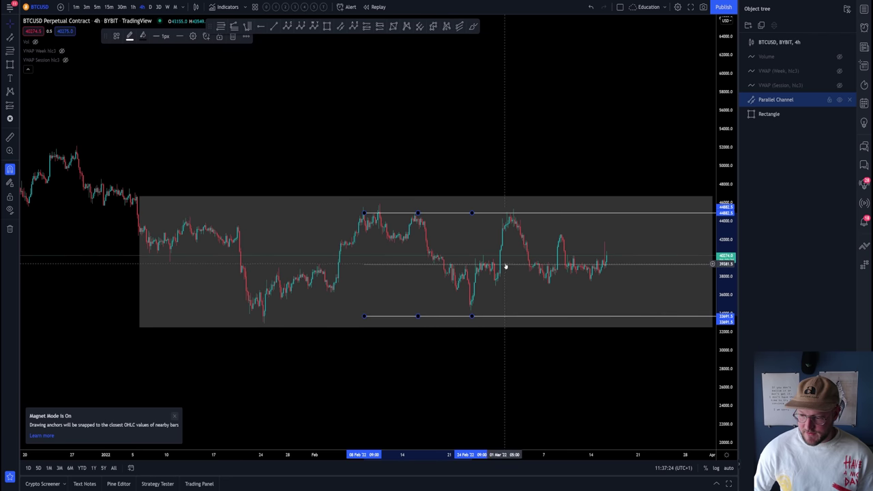
pyautogui.moveTo(508, 267); pyautogui.dragTo(377, 273)
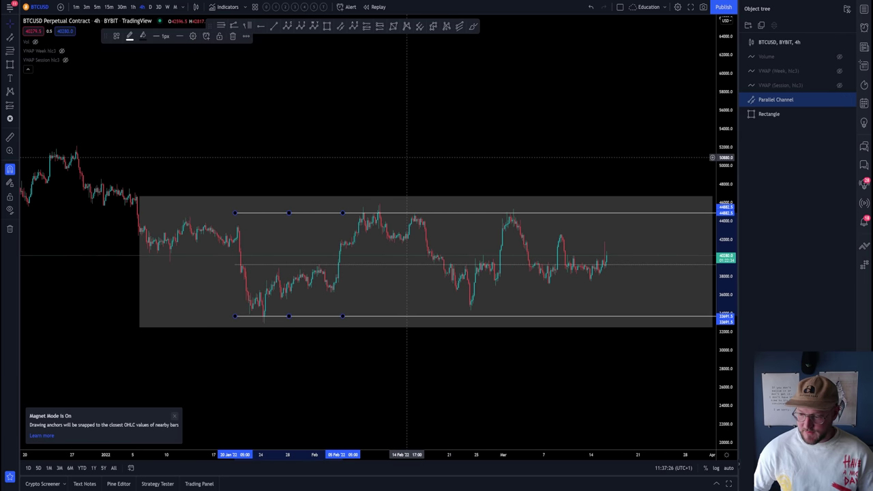
# - Delete the grey range rectangle and center the recent candles
pyautogui.click(532, 198)
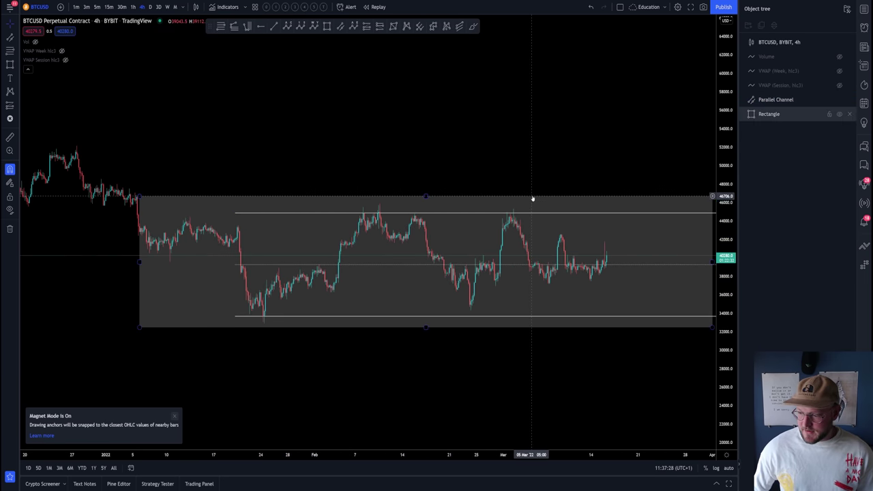
pyautogui.press('Delete')
pyautogui.moveTo(510, 205); pyautogui.dragTo(245, 266)
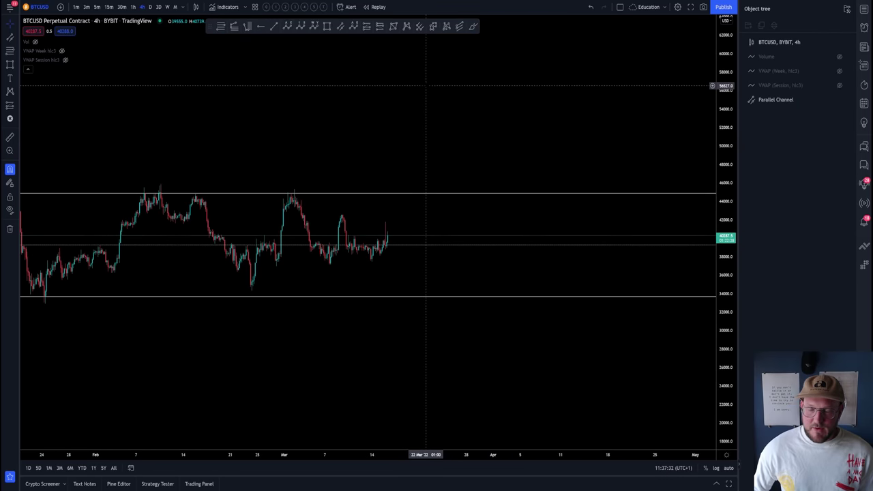
pyautogui.click(327, 26)
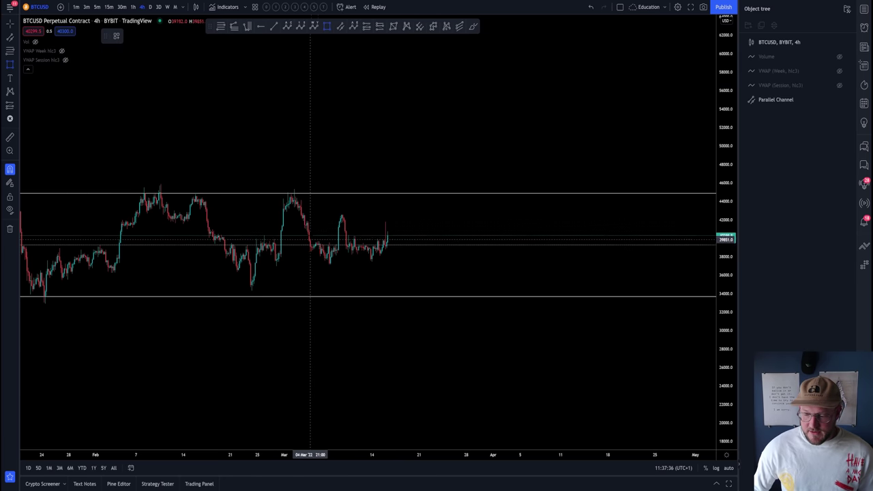
pyautogui.moveTo(309, 240); pyautogui.dragTo(389, 262)
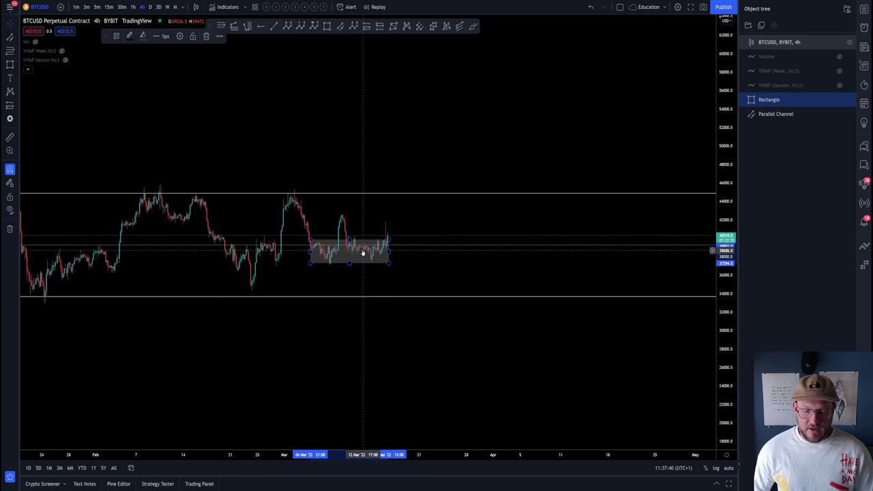
pyautogui.moveTo(310, 251); pyautogui.dragTo(60, 251)
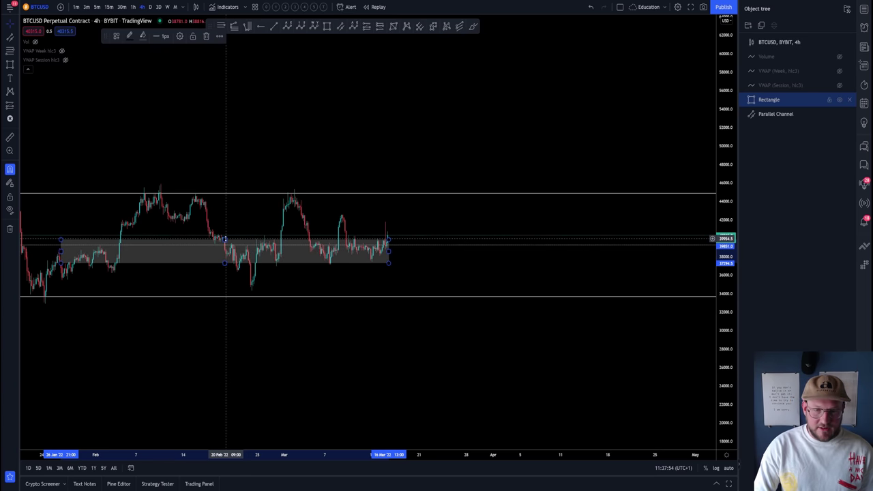
pyautogui.press('Delete')
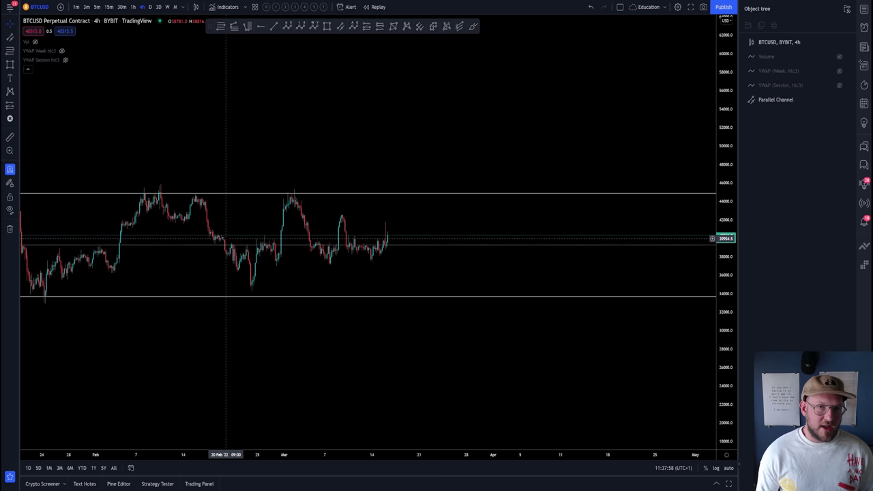
pyautogui.hotkey('alt', 'b')
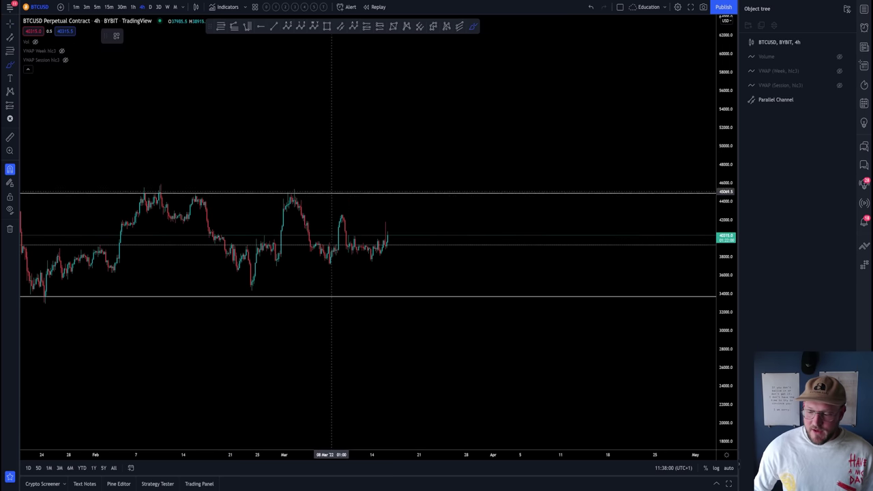
pyautogui.moveTo(314, 246)
pyautogui.mouseDown()
pyautogui.moveTo(319, 255)
pyautogui.moveTo(338, 251)
pyautogui.moveTo(343, 211)
pyautogui.mouseUp()
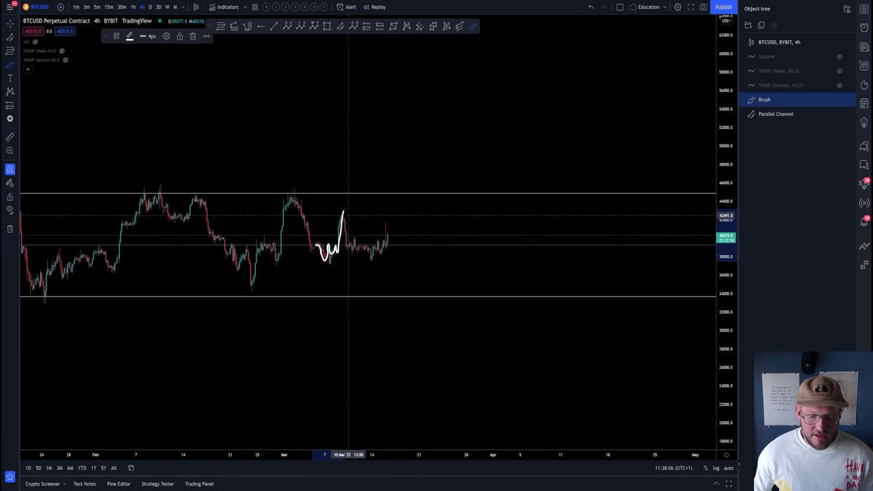
pyautogui.moveTo(348, 215)
pyautogui.mouseDown()
pyautogui.moveTo(348, 249)
pyautogui.moveTo(383, 249)
pyautogui.moveTo(385, 222)
pyautogui.moveTo(386, 247)
pyautogui.moveTo(392, 243)
pyautogui.moveTo(384, 245)
pyautogui.mouseUp()
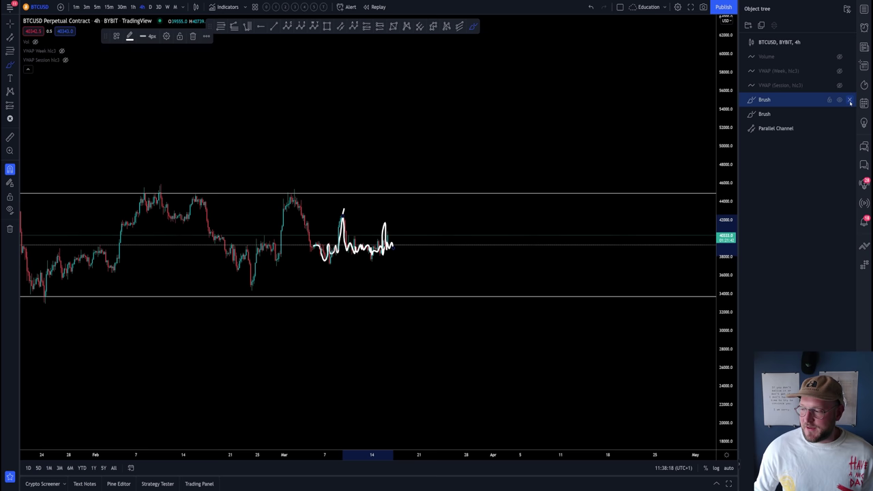
pyautogui.click(850, 101)
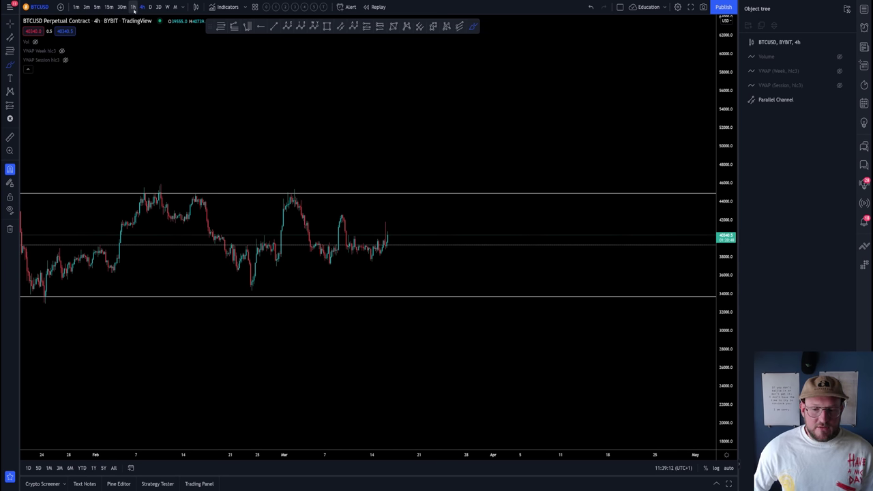
# - Change the BTCUSD chart interval from 4h to 1h
pyautogui.click(134, 7)
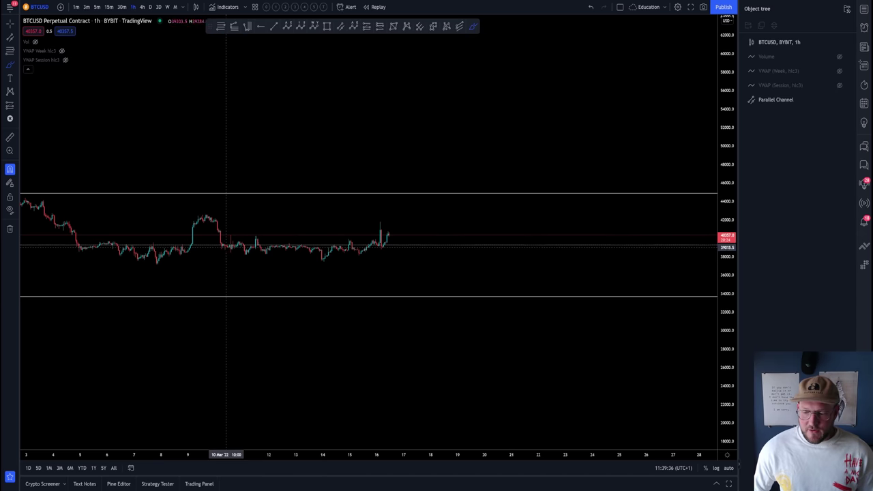
# - Draw a wavy brush line along the channel midline over the 12–14 March chop
pyautogui.moveTo(230, 247); pyautogui.dragTo(333, 251)
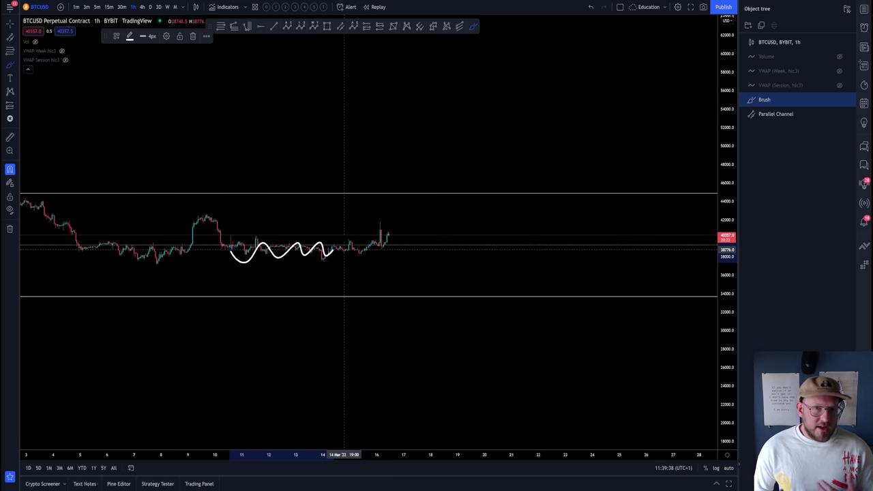